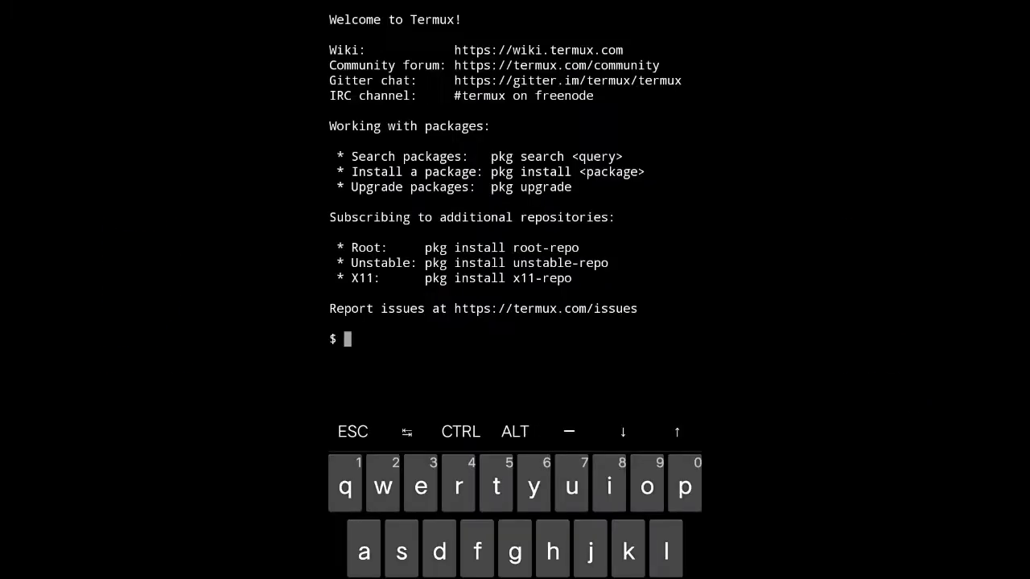
type("a")
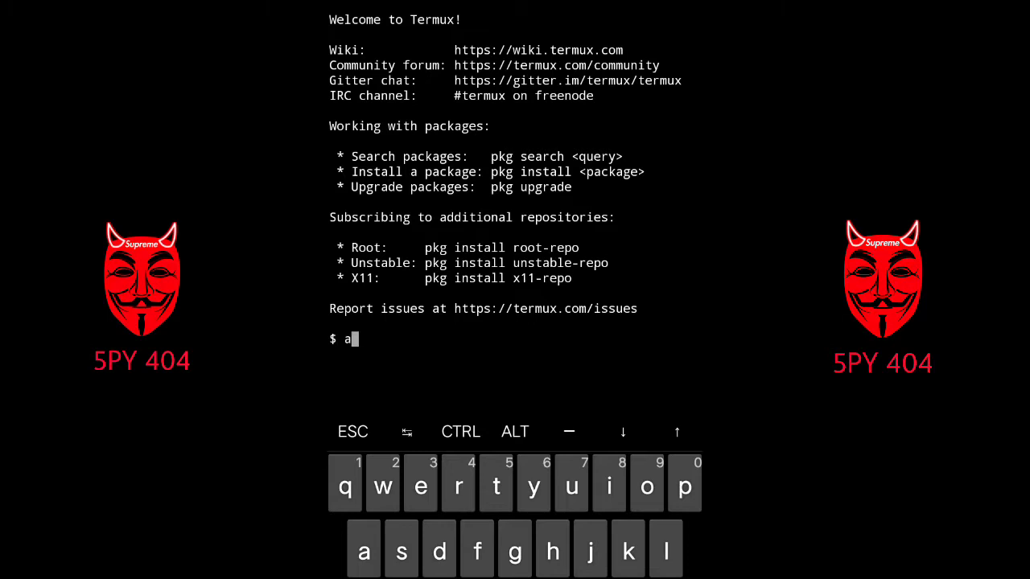
type("pt u")
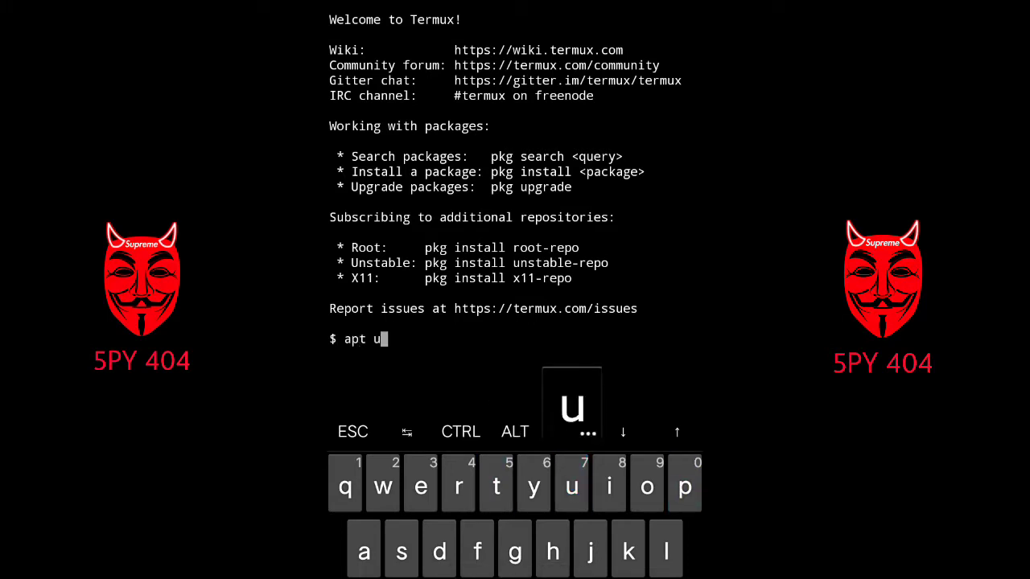
type("pdat")
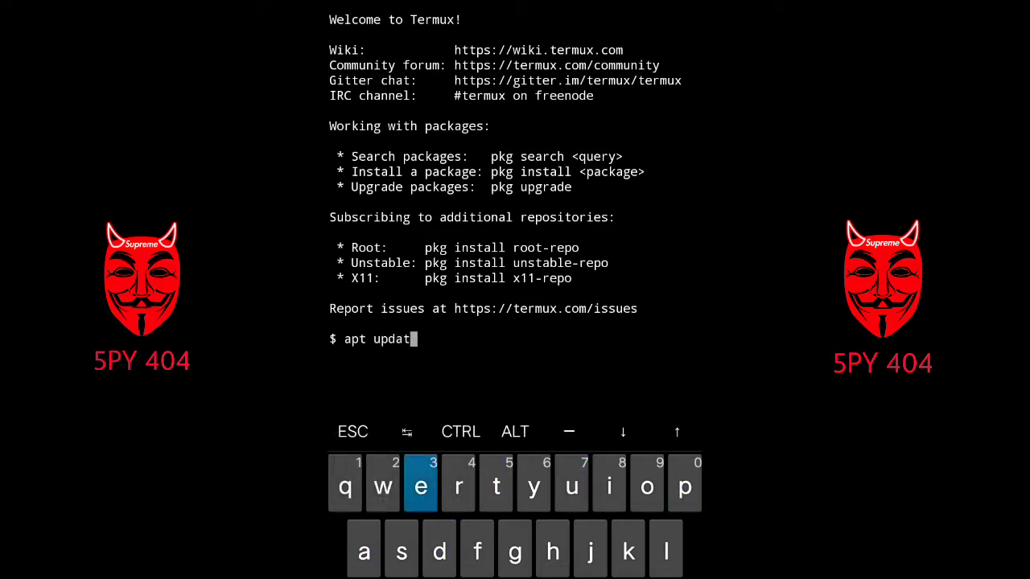
type("e")
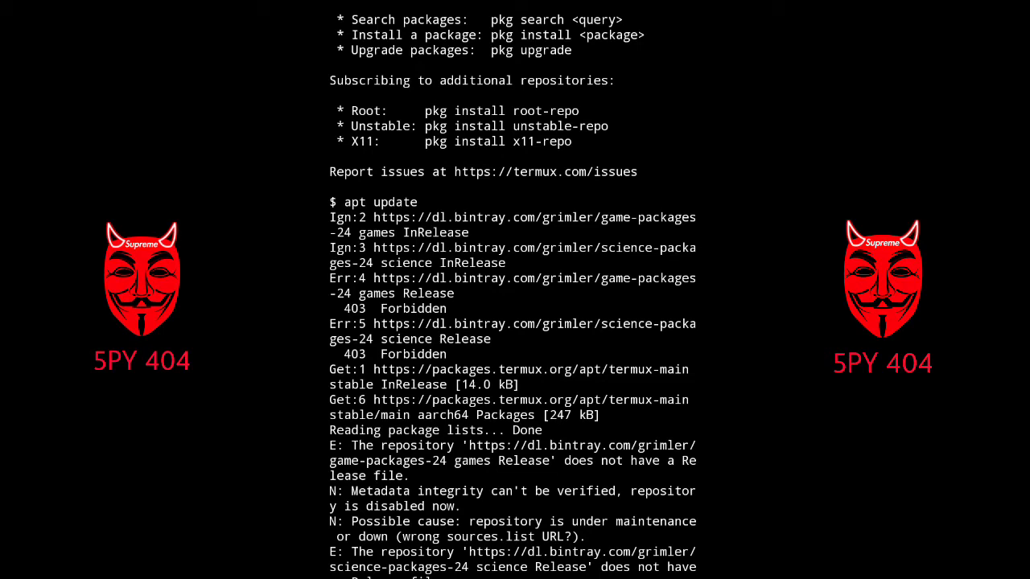
scroll(513, 289, "up", 2)
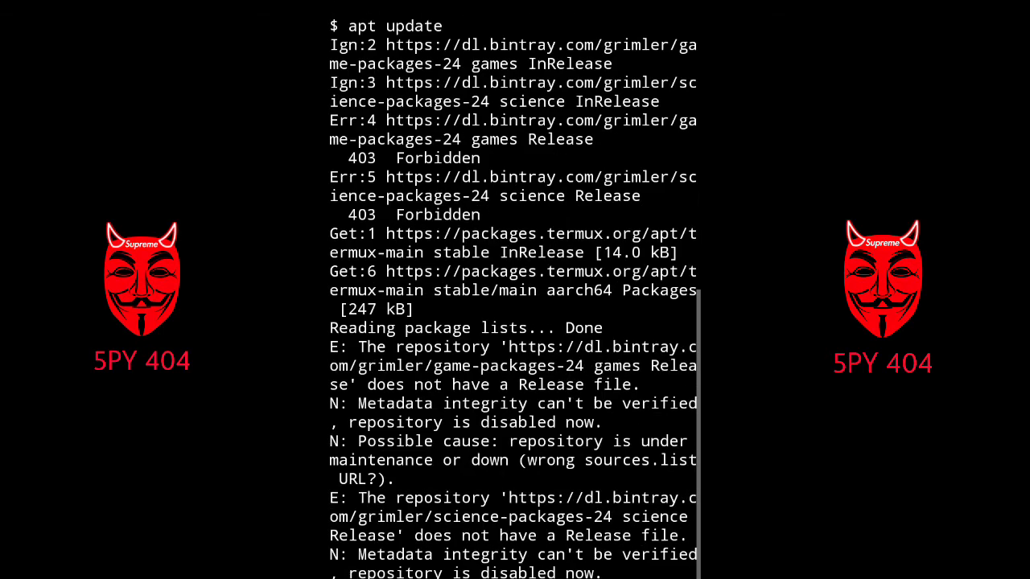
scroll(512, 289, "down", 2)
scroll(513, 289, "down", 1)
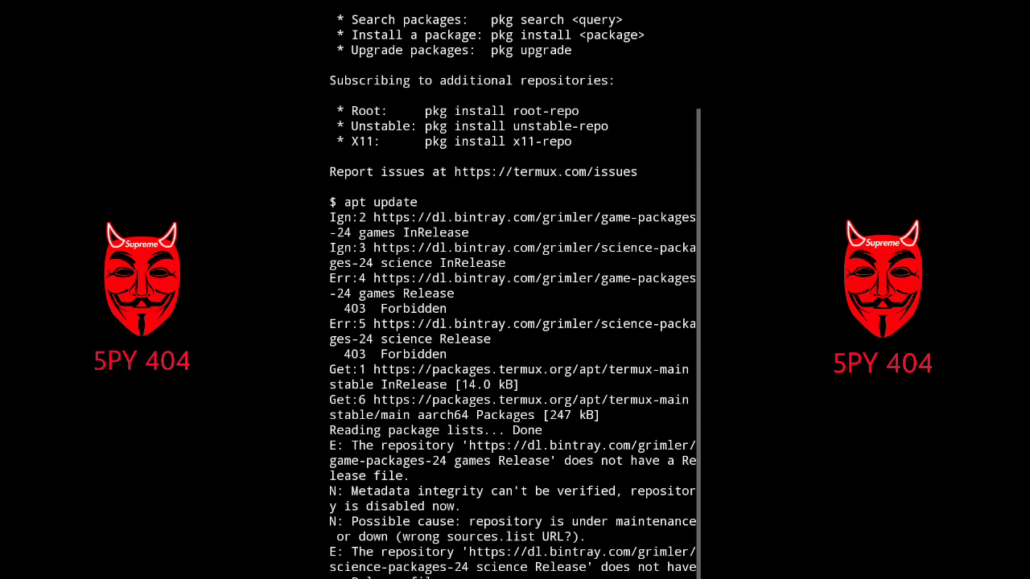
Bring the keyboard back at the Termux prompt after reading the 403 Forbidden errors.
left_click(513, 322)
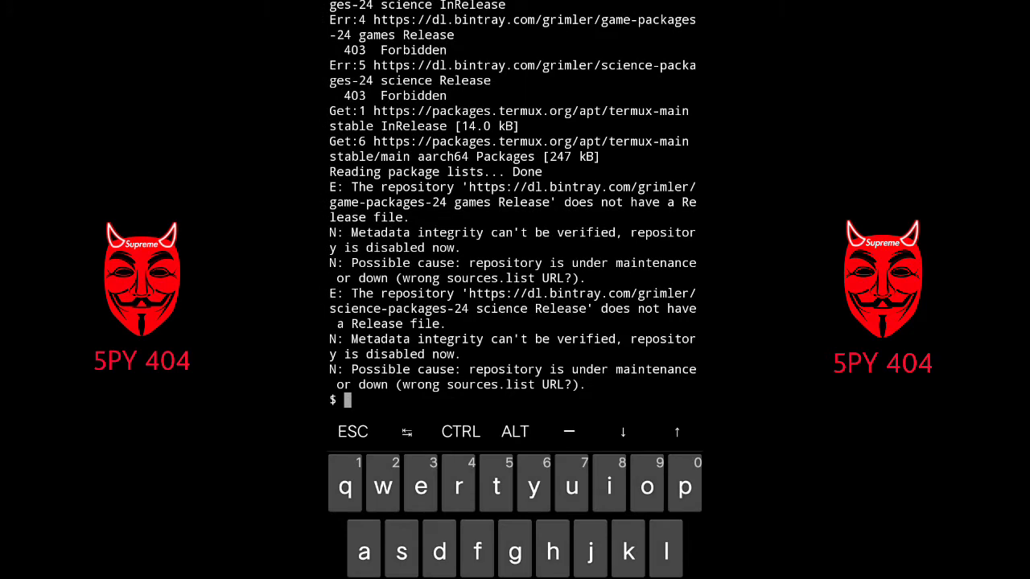
scroll(512, 201, "up", 3)
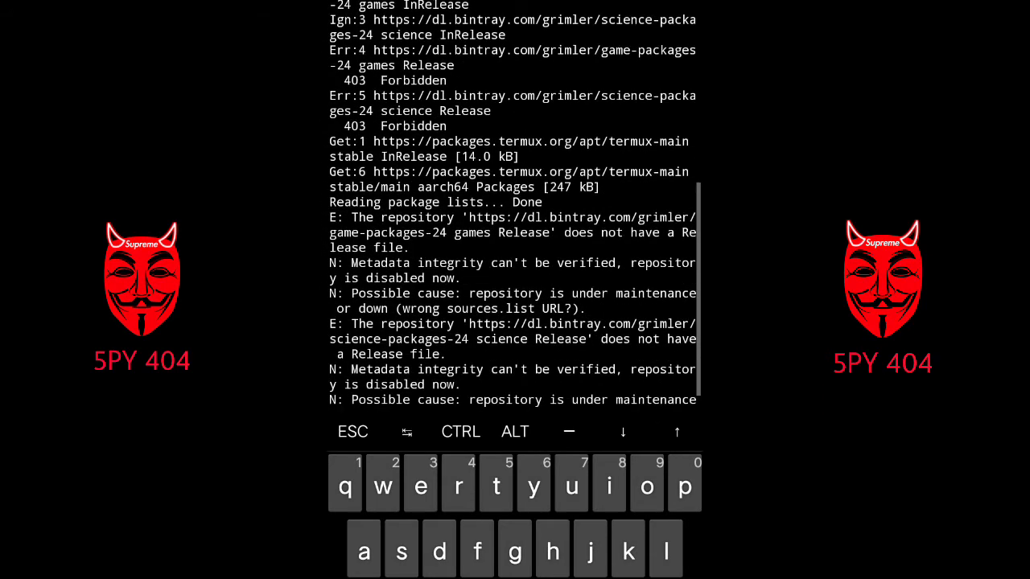
scroll(512, 202, "down", 3)
type("clea")
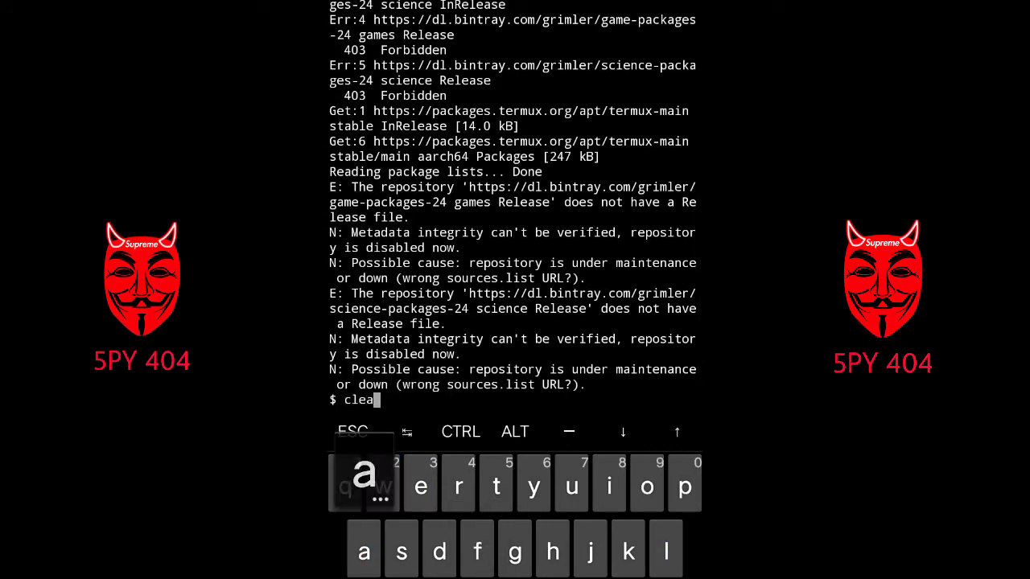
type("r")
Clear the terminal, then run termux-setup-storage and allow storage access.
key("Return")
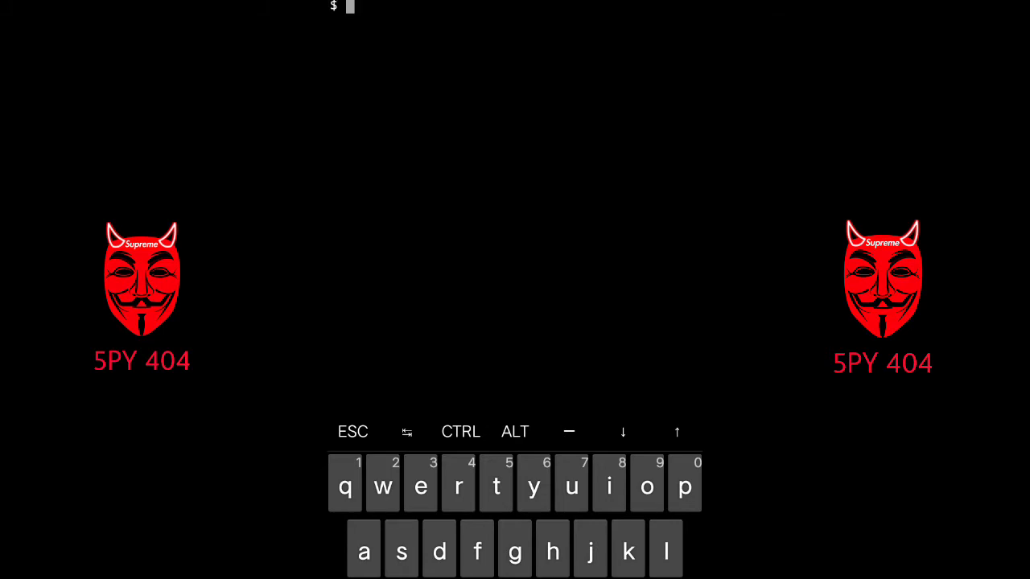
type("ch")
key("BackSpace")
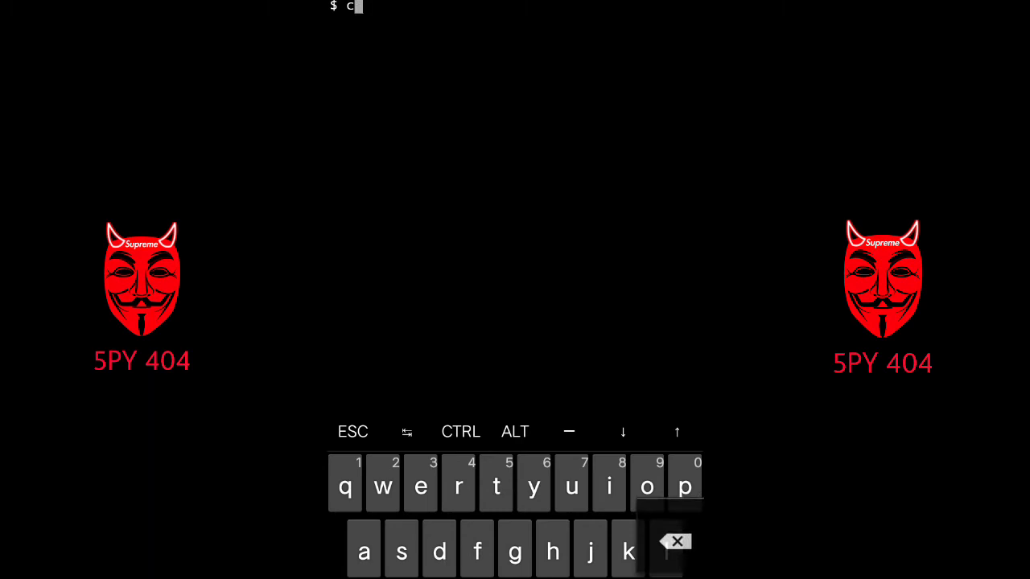
key("BackSpace")
type("ter")
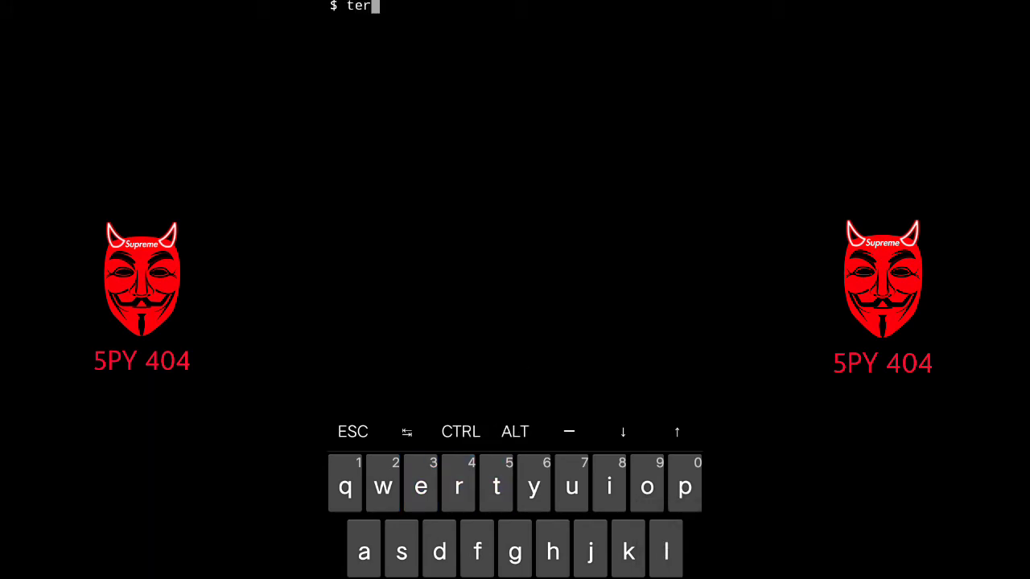
type("mux")
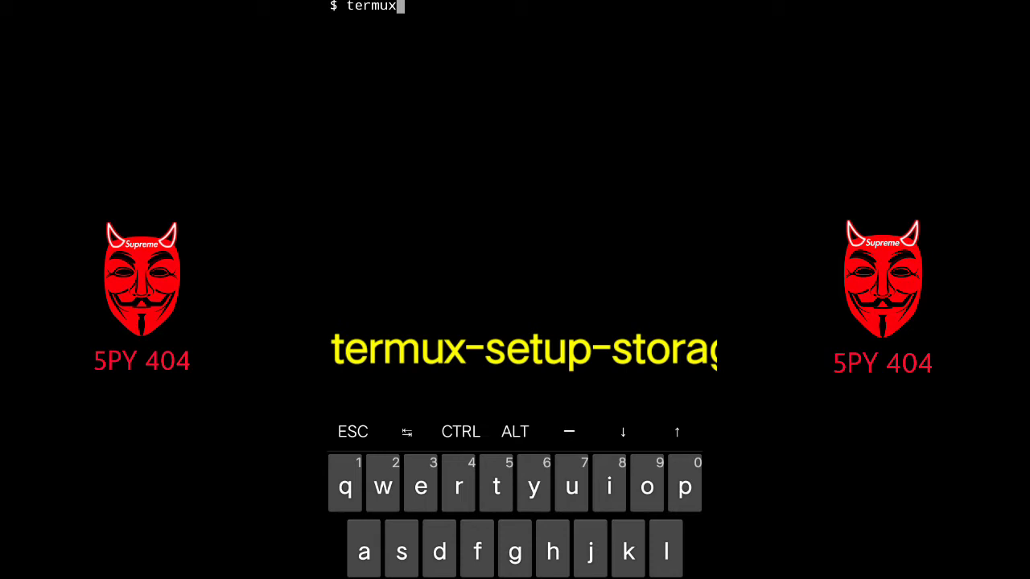
type("-")
type("setu")
type("p")
type("-")
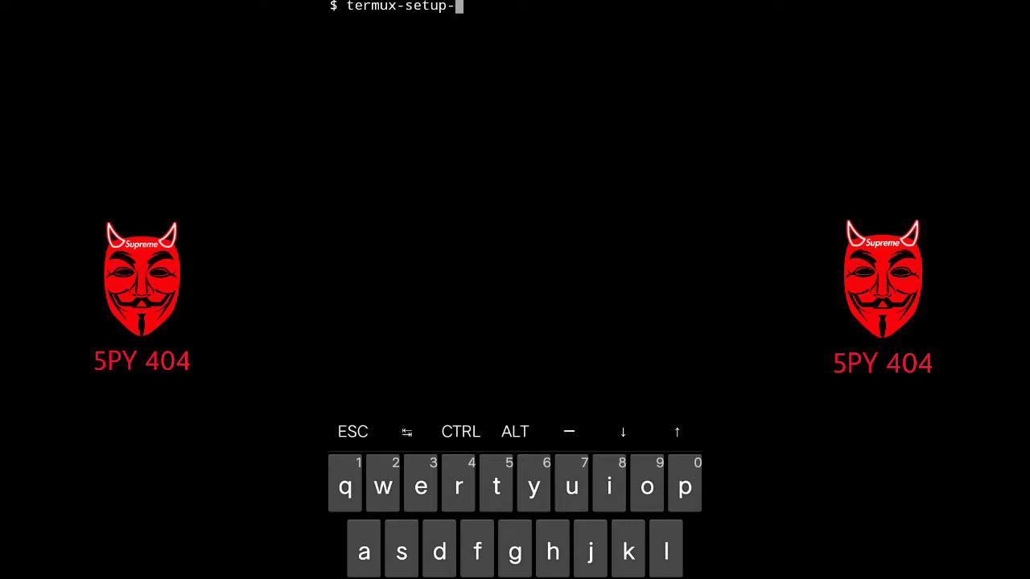
type("sto")
type("rage")
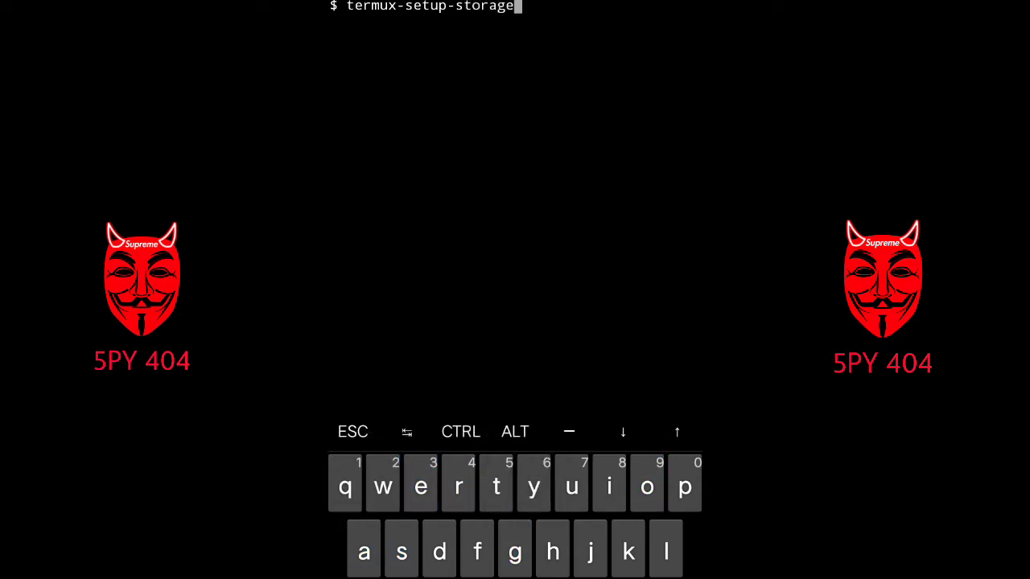
key("Return")
left_click(624, 441)
Add a few blank prompt lines, then launch termux-change-repo.
key("Return")
key("Return")
key("Return")
type("tr")
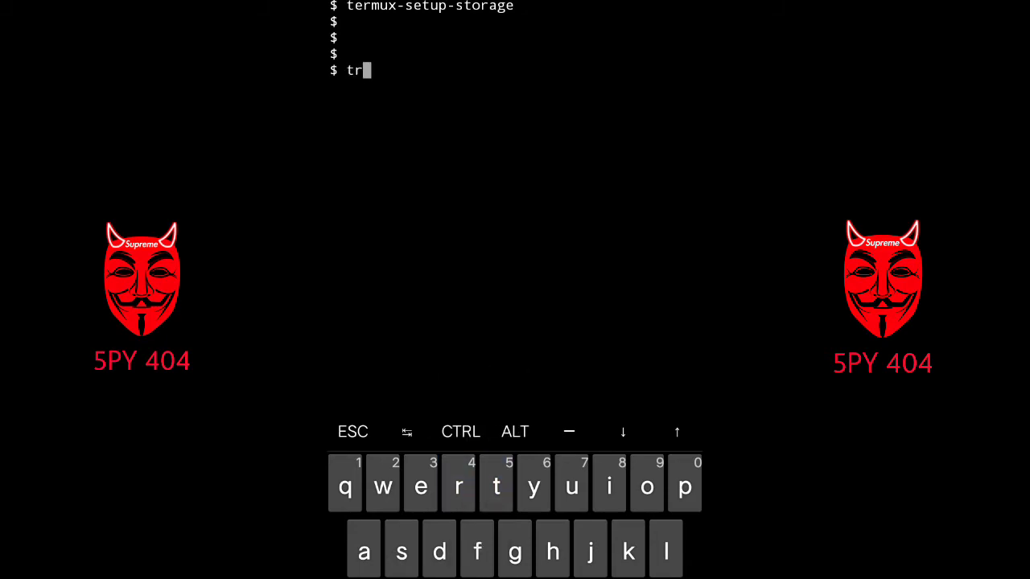
type("er")
type("mux")
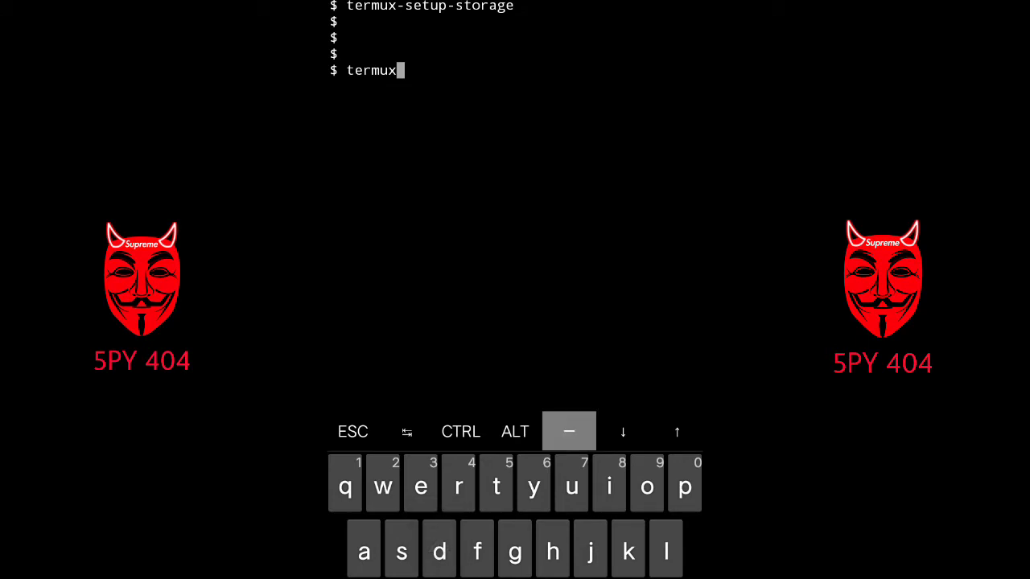
type("-cha")
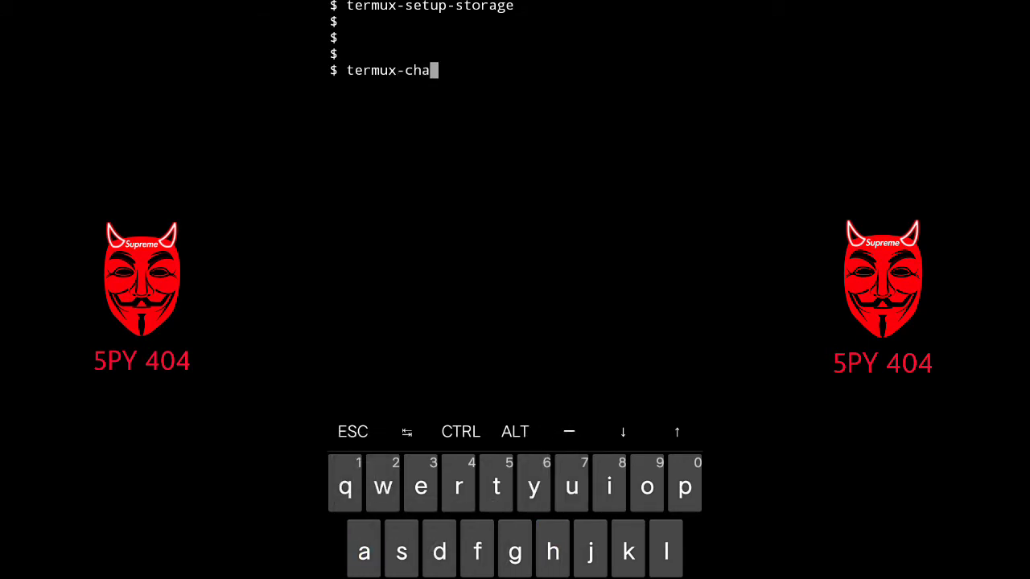
type("nge")
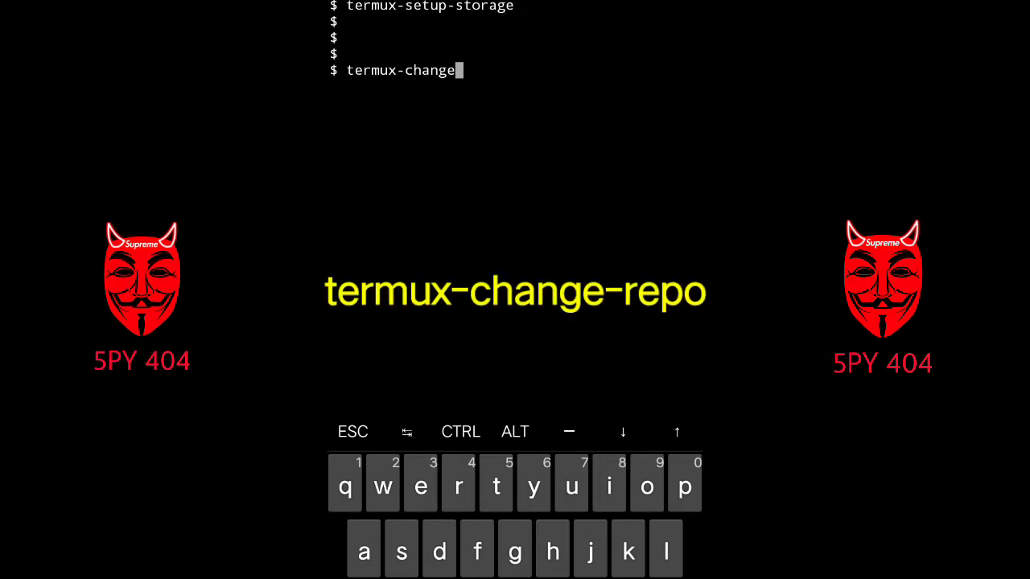
type("-")
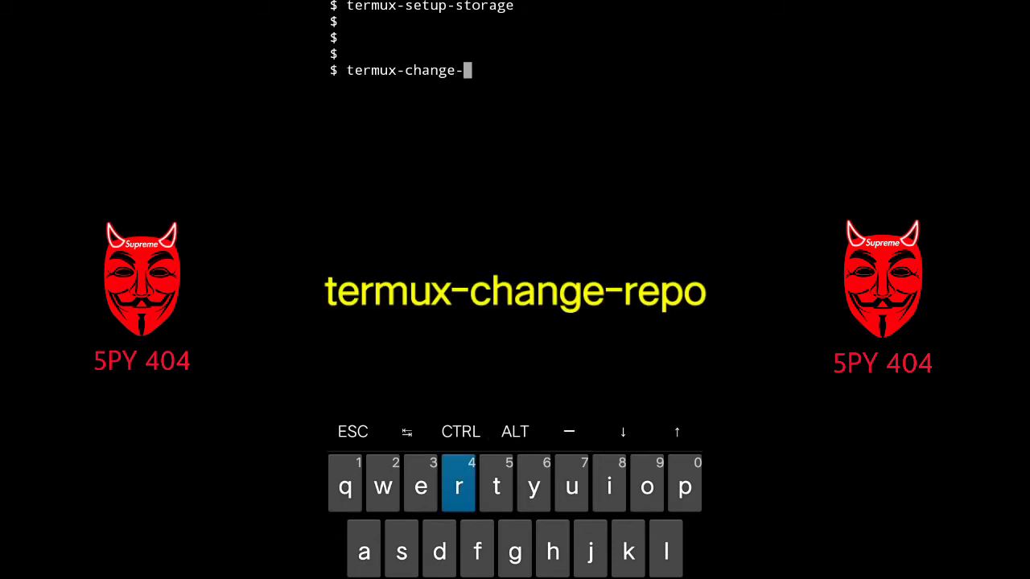
type("repo")
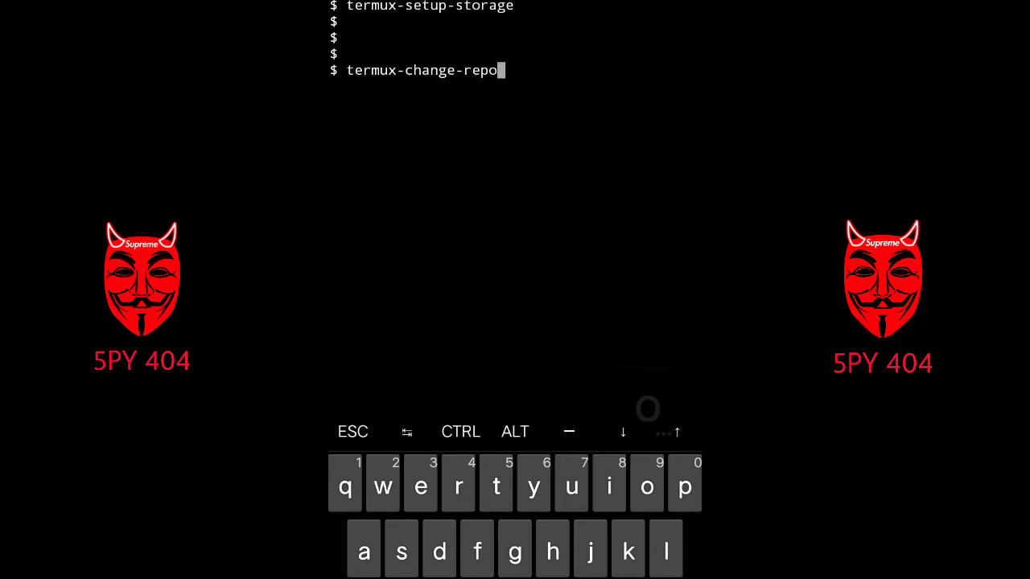
key("Return")
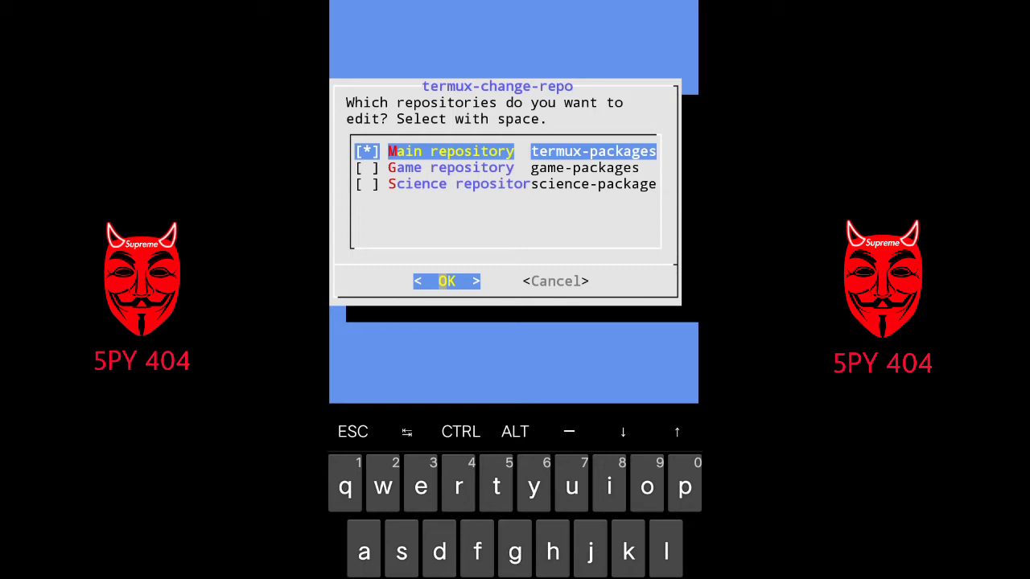
Pick the repositories and a mirror in termux-change-repo, then clear the screen after the update.
key("Down")
key("Down")
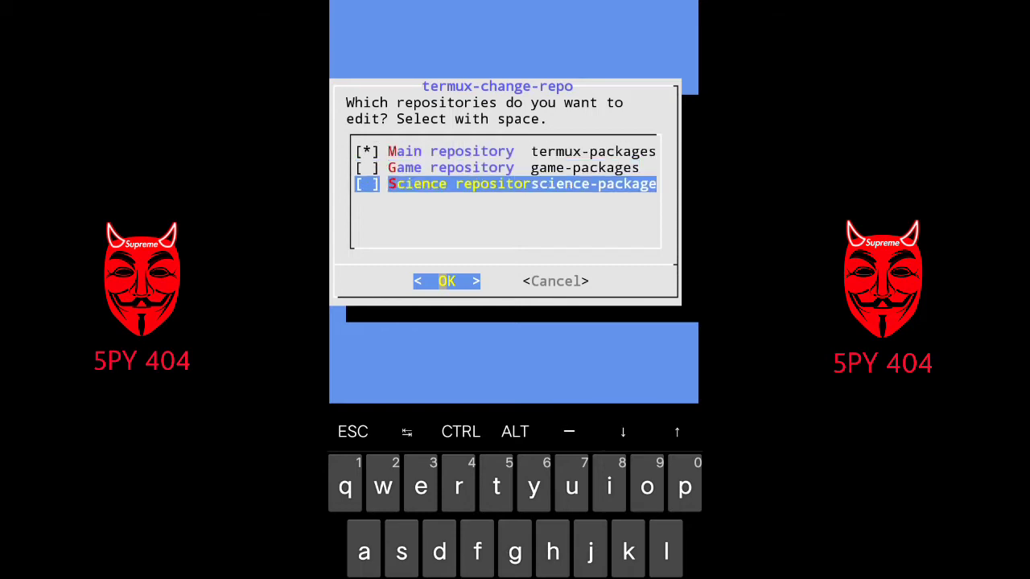
key("Return")
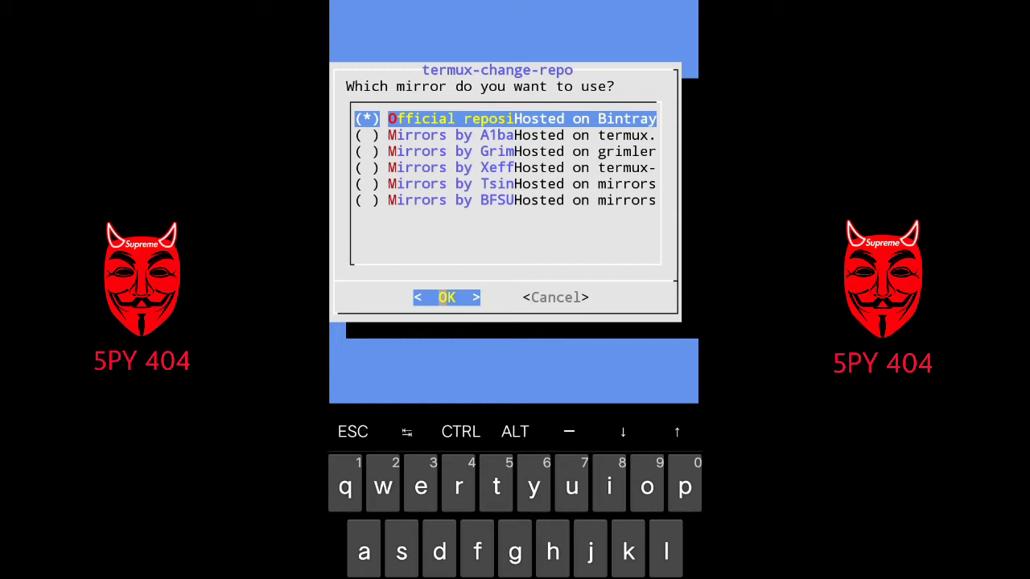
key("Down")
key("Down")
key("Down")
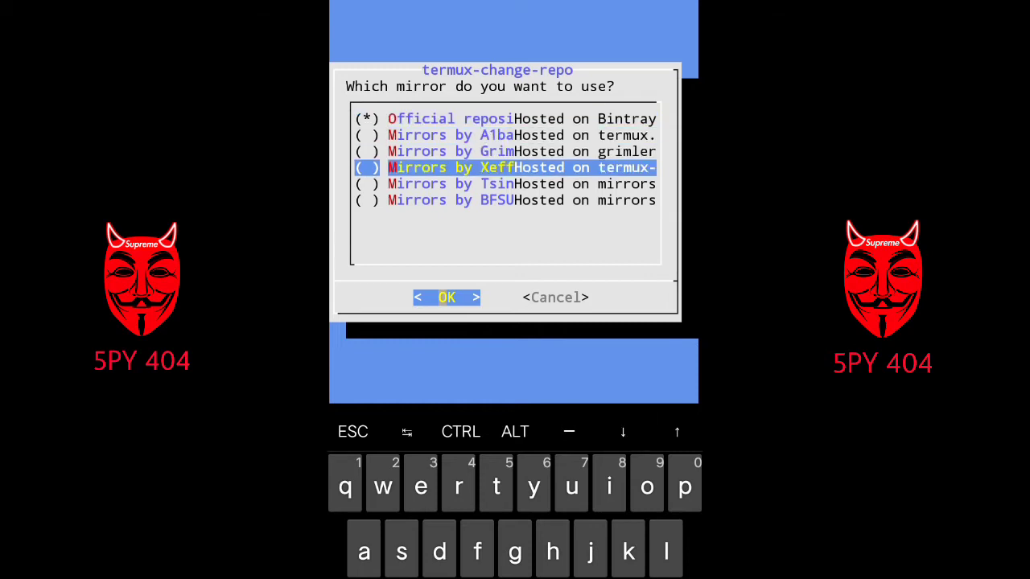
key("Down")
key("Down")
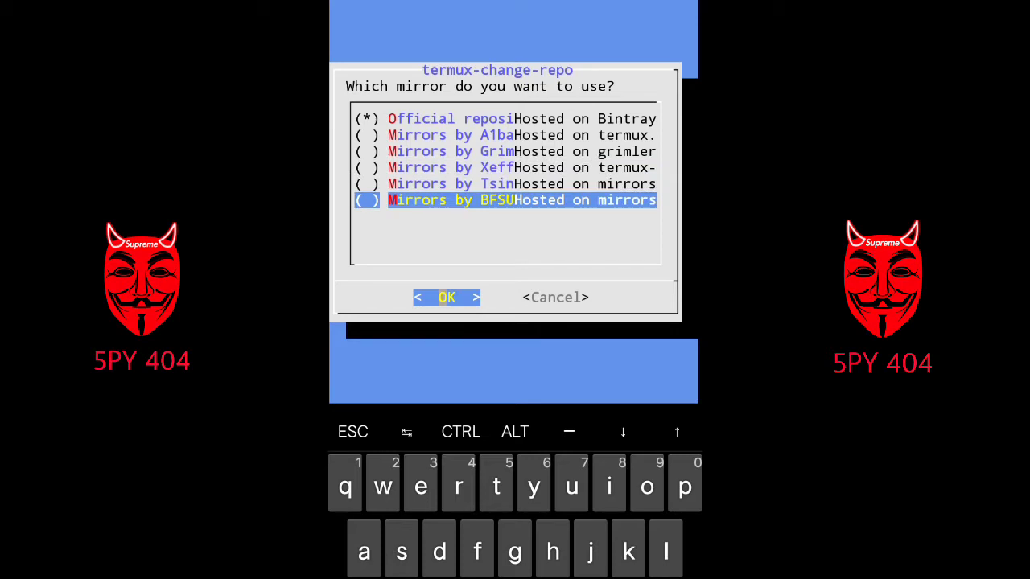
key("Return")
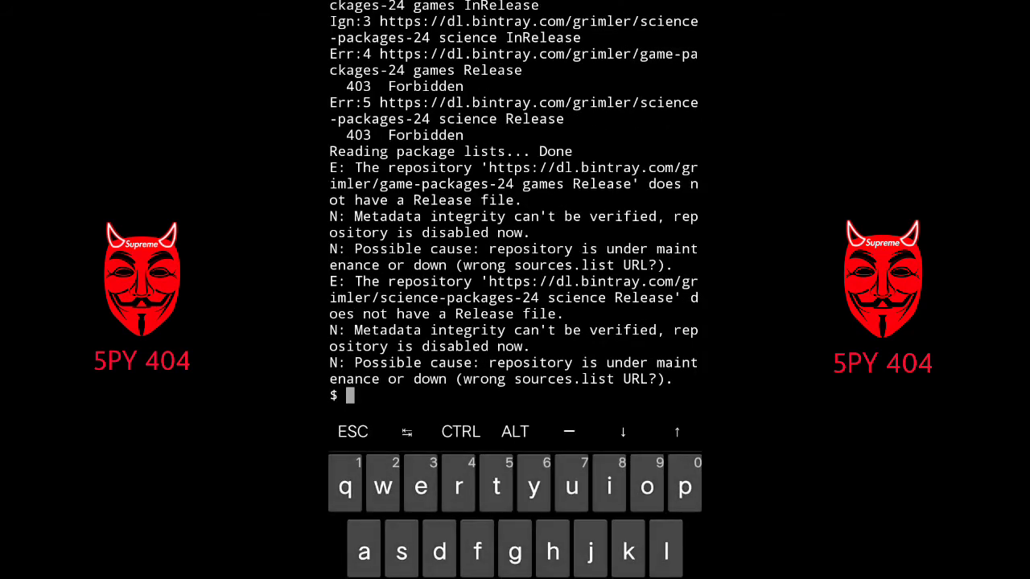
type("clea")
type("lea")
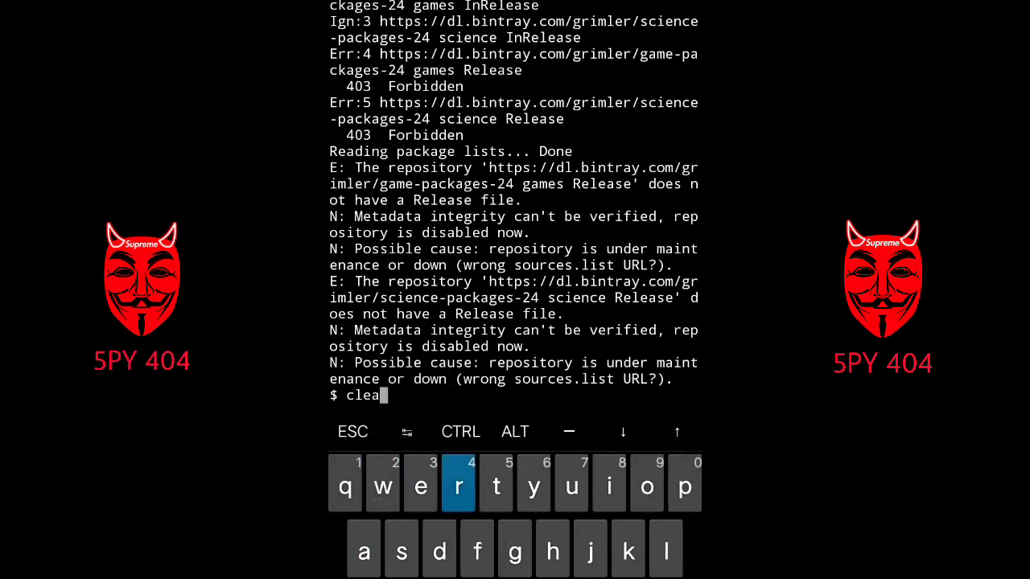
type("r")
key("Return")
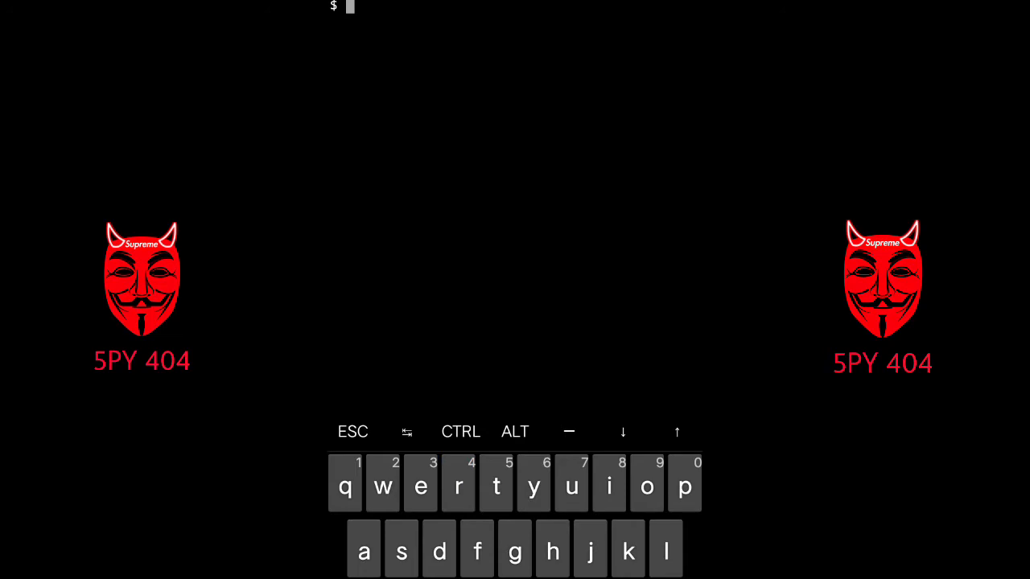
type("a")
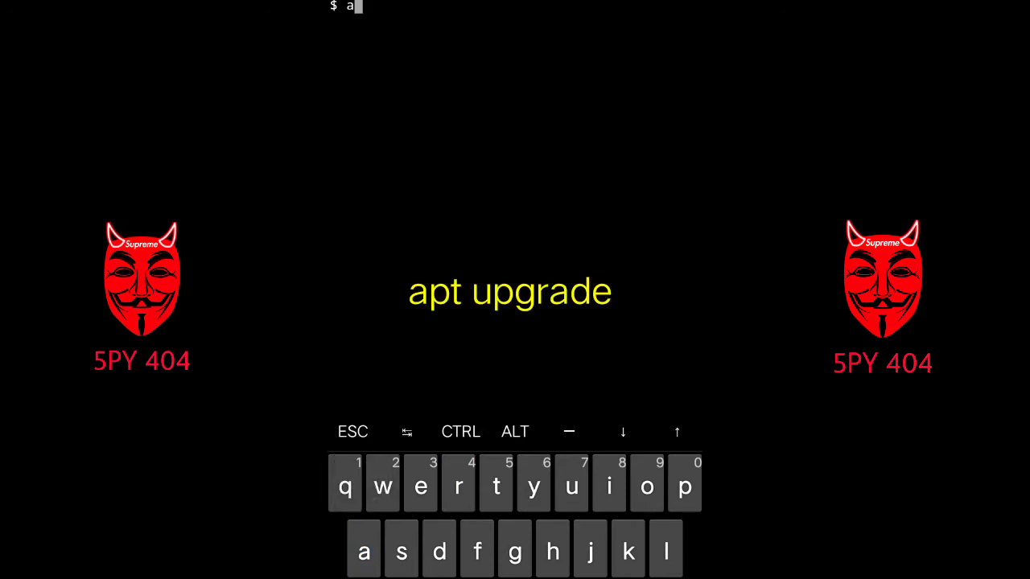
type("pt ")
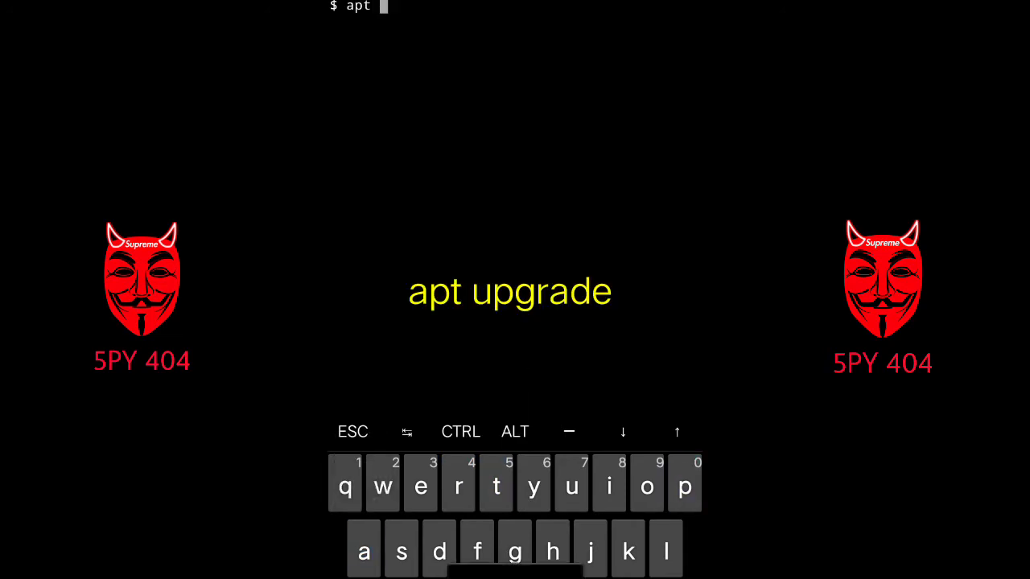
type("upgr")
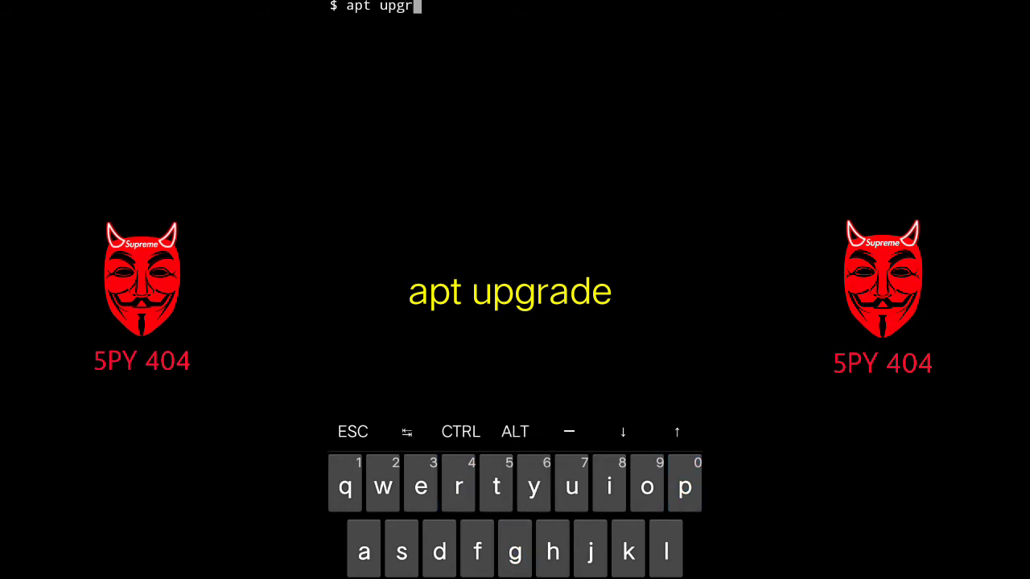
type("ade")
Run apt upgrade and confirm with y to install 39 upgrades and 8 new packages.
key("Return")
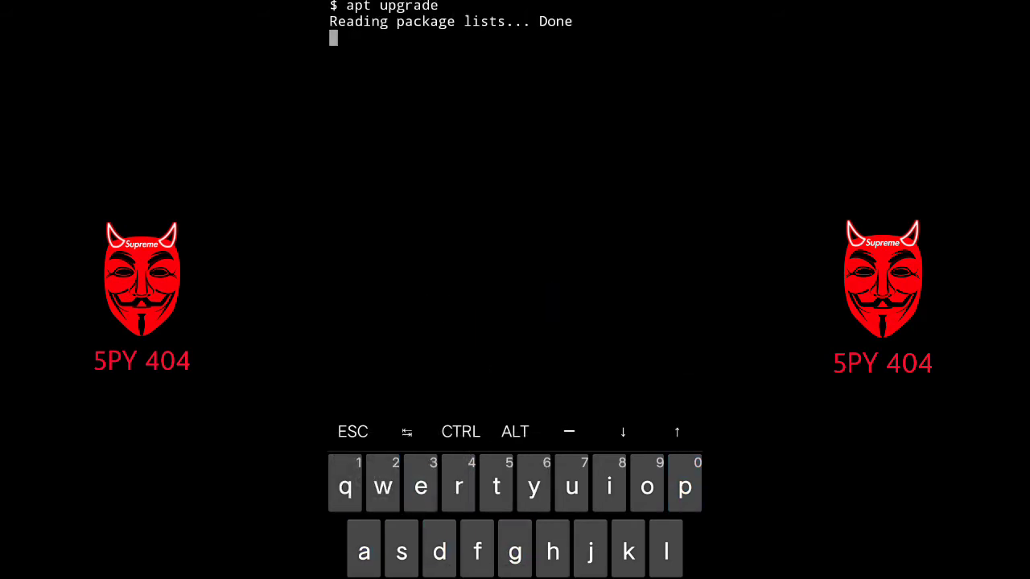
type("y")
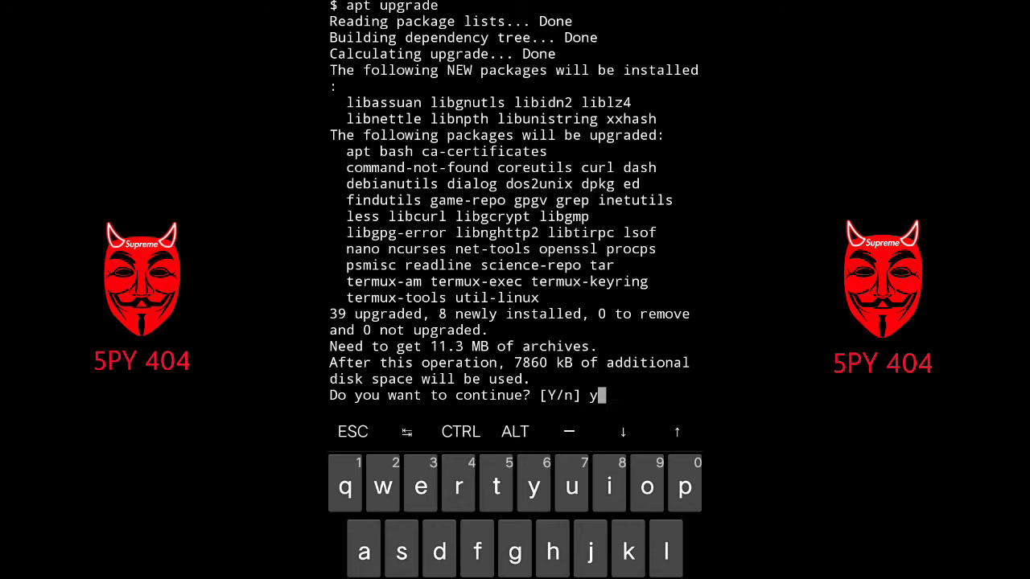
key("Return")
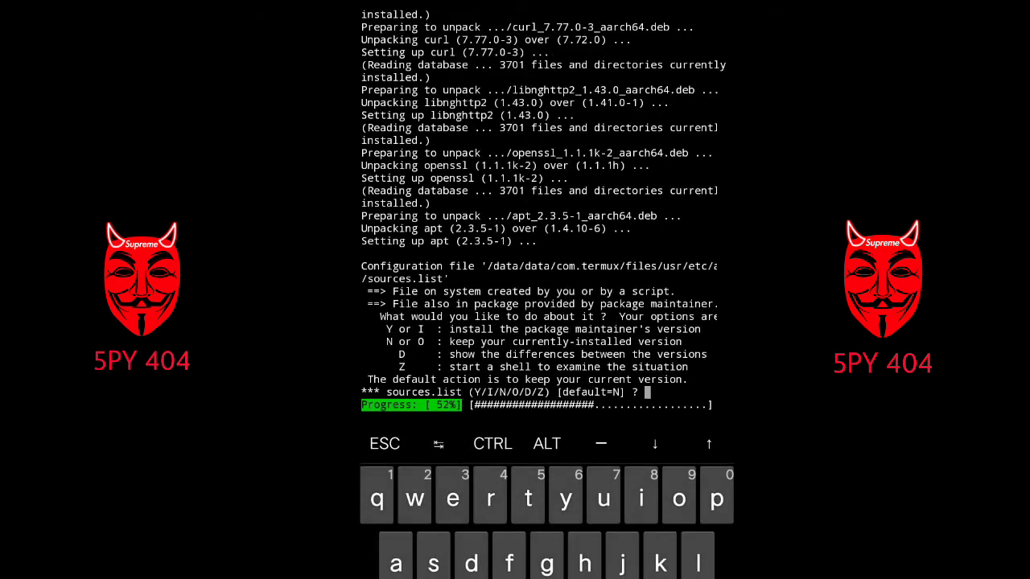
type("y")
Accept the maintainer's versions of sources.list, motd and bash.bashrc so the upgrade finishes.
key("Return")
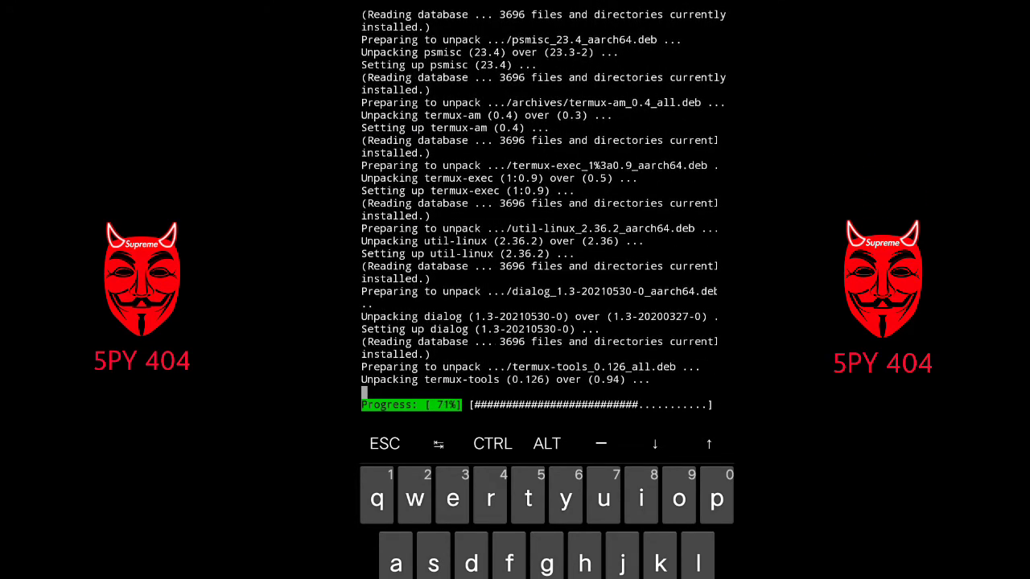
type("y")
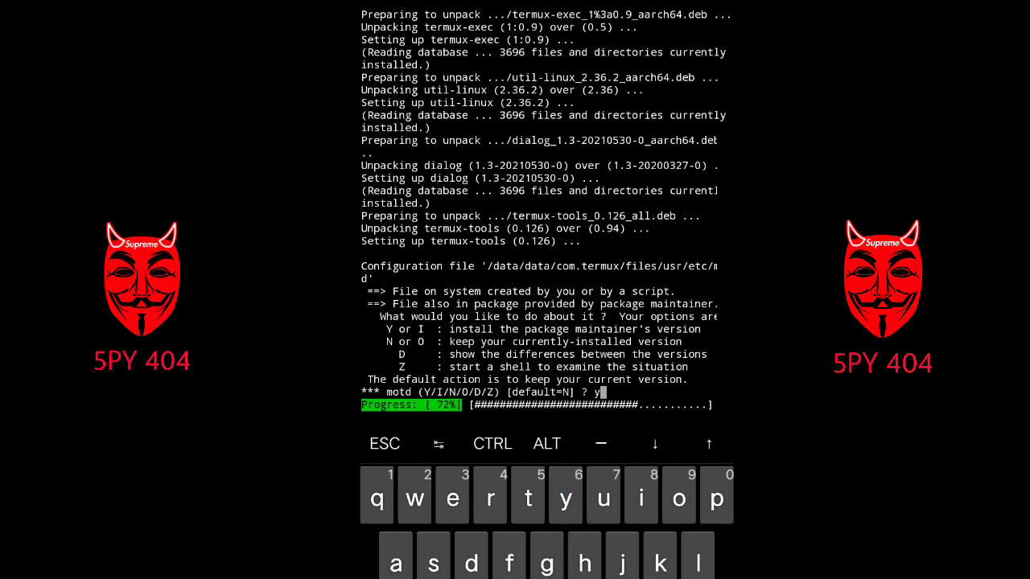
key("Return")
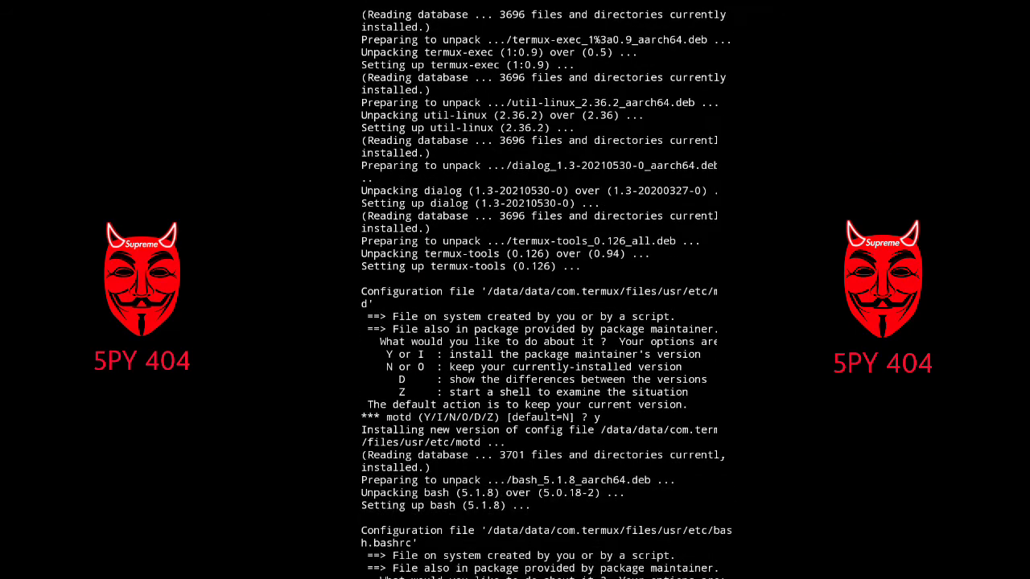
type("y")
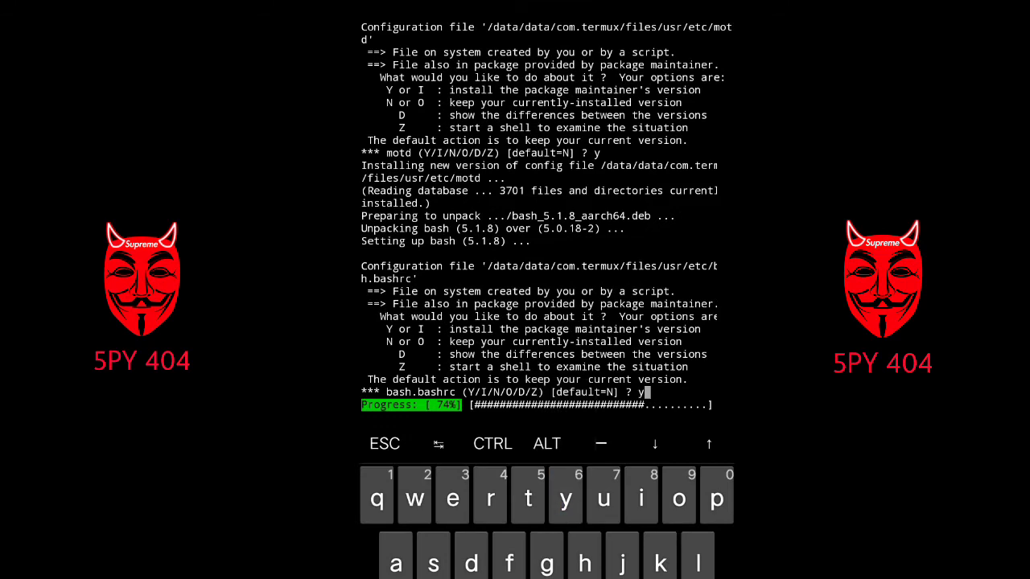
key("Return")
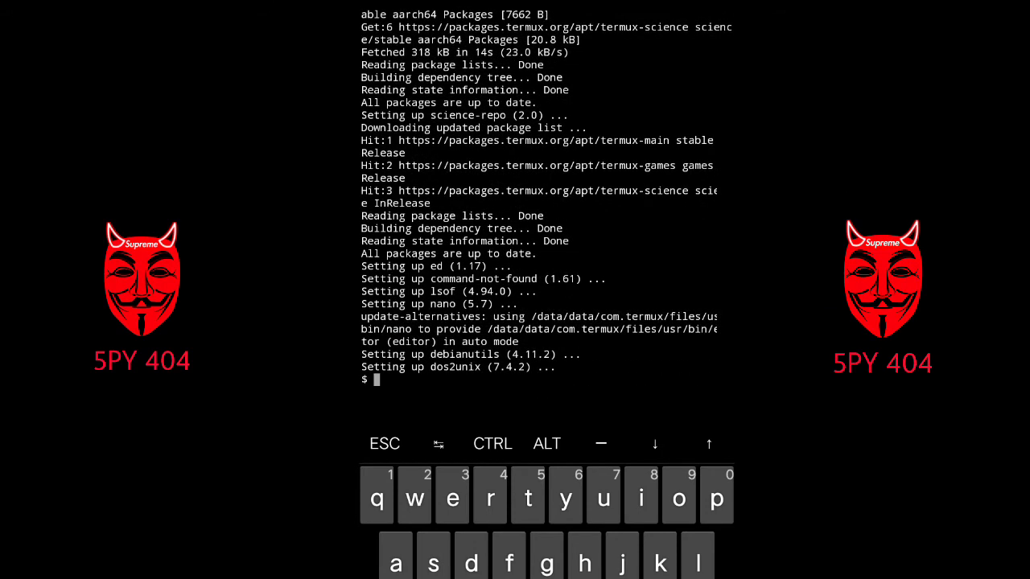
type("a")
type("pt ")
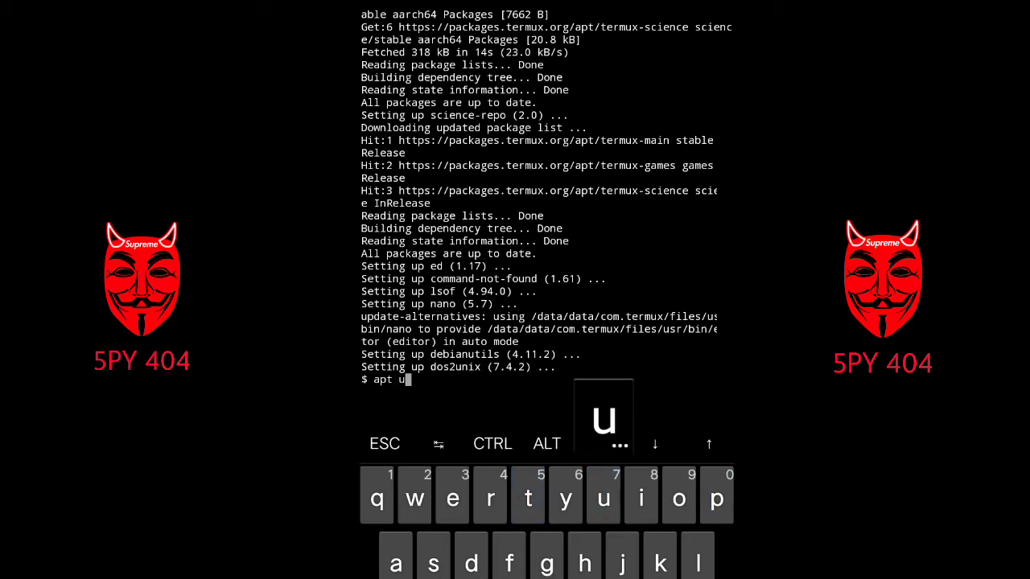
type("updat")
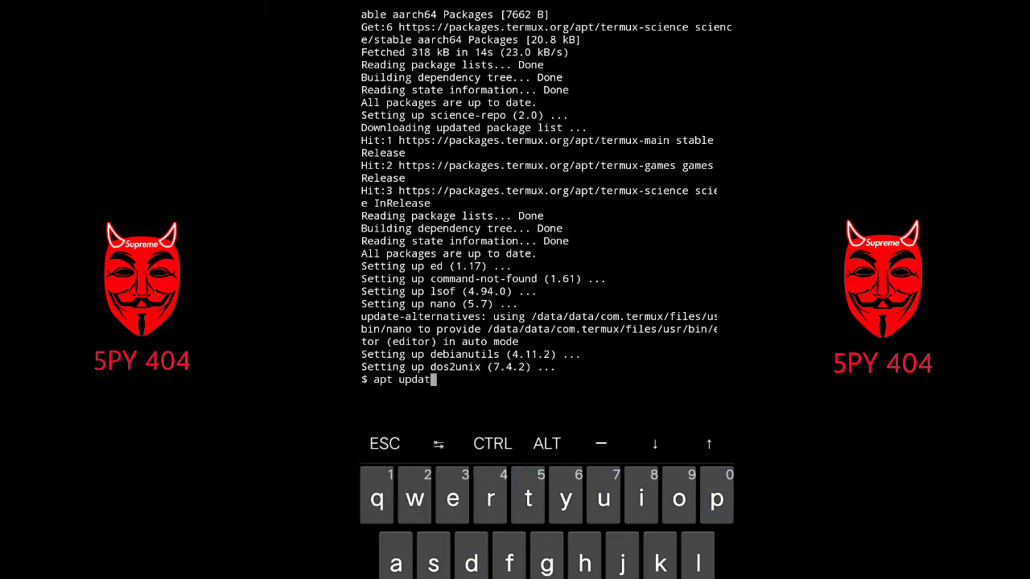
type("e")
Run apt update, check that all packages are up to date, and return to the prompt.
key("Return")
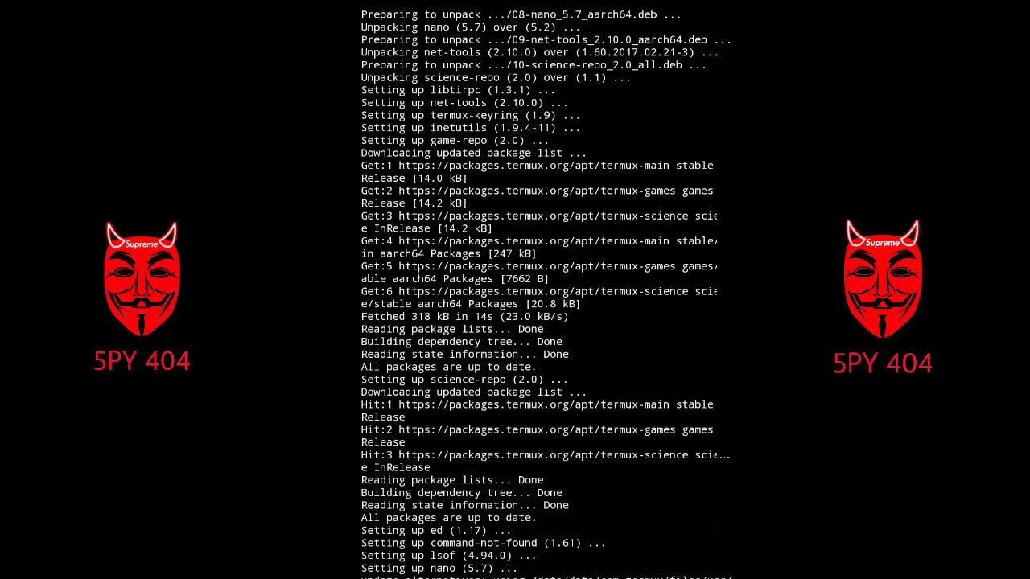
scroll(542, 295, "down", 2)
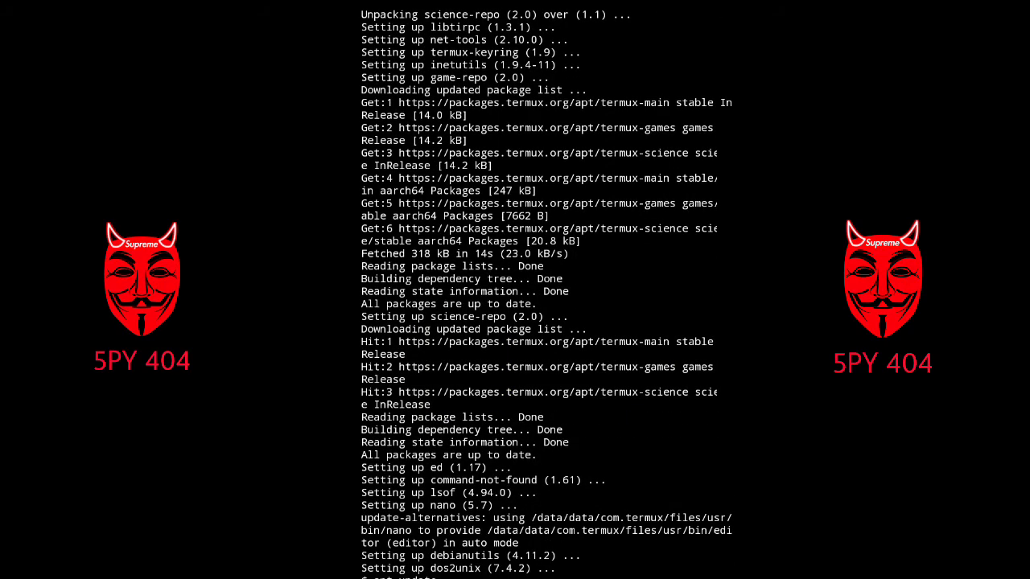
scroll(546, 294, "down", 2)
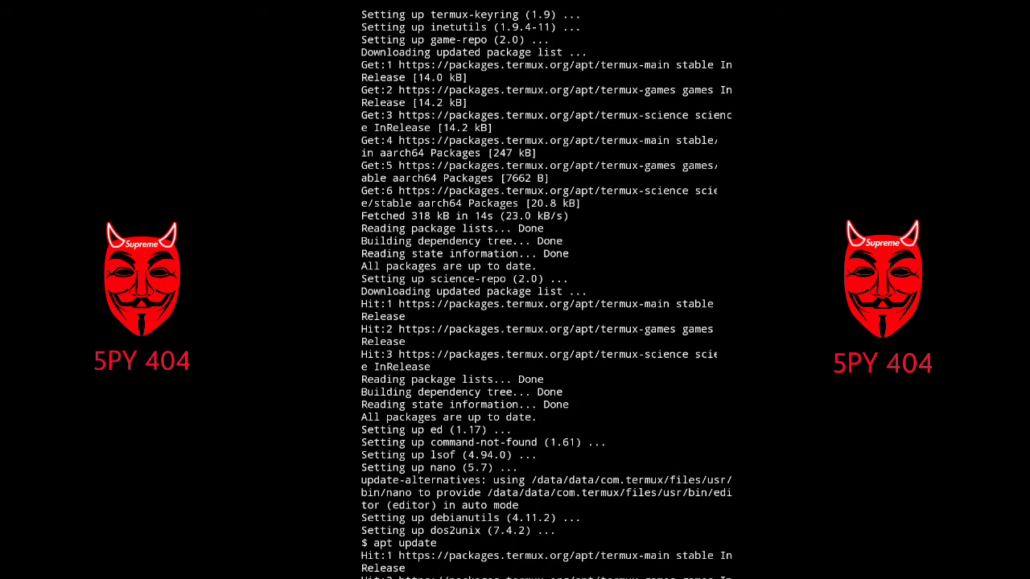
scroll(546, 294, "down", 1)
left_click(546, 294)
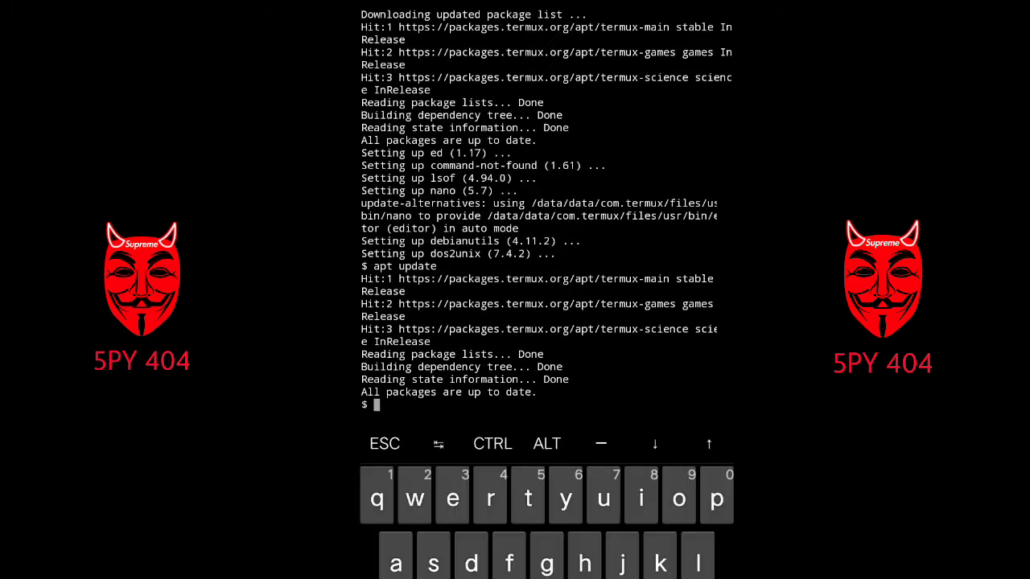
type("cl")
type("ear")
Clear the screen, rerun apt update, then correct and run the apt upgrade command.
key("Return")
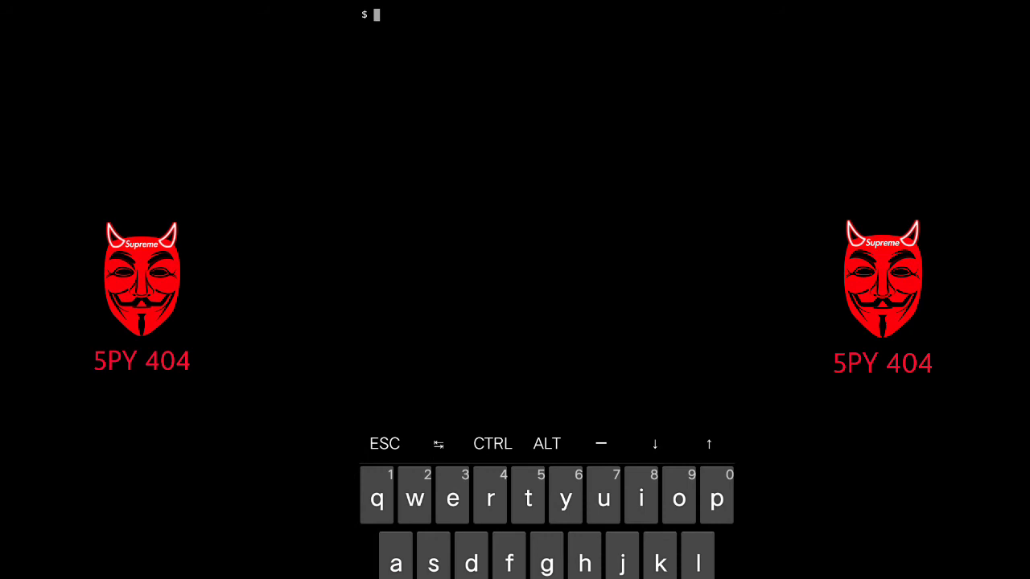
type("apt ")
type("updat")
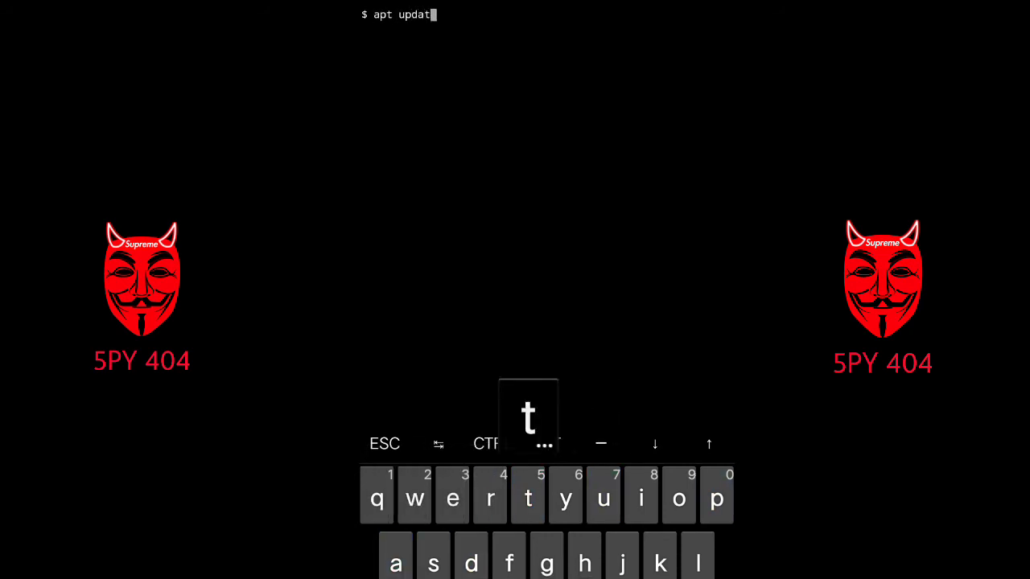
type("e")
key("Return")
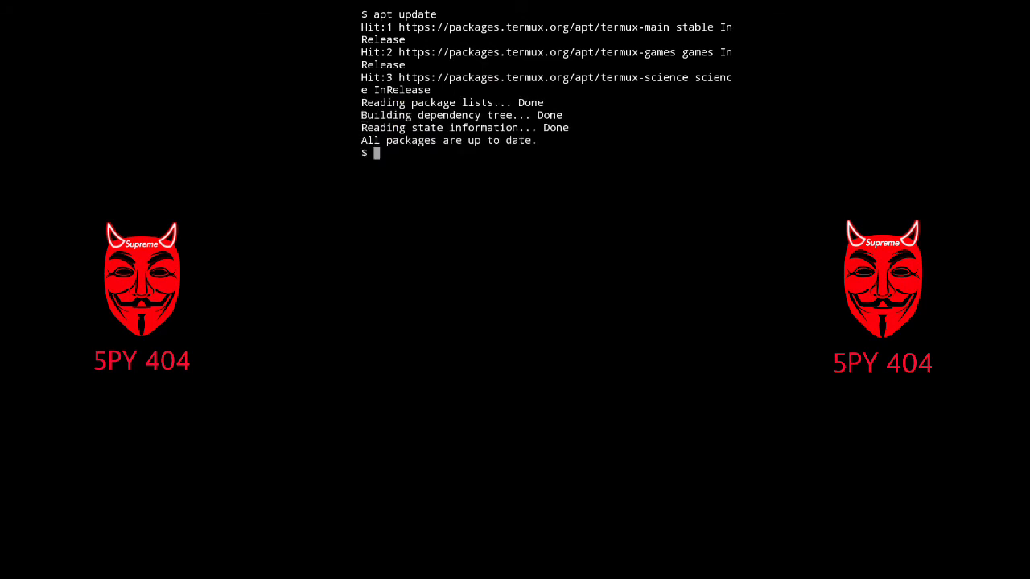
type("a")
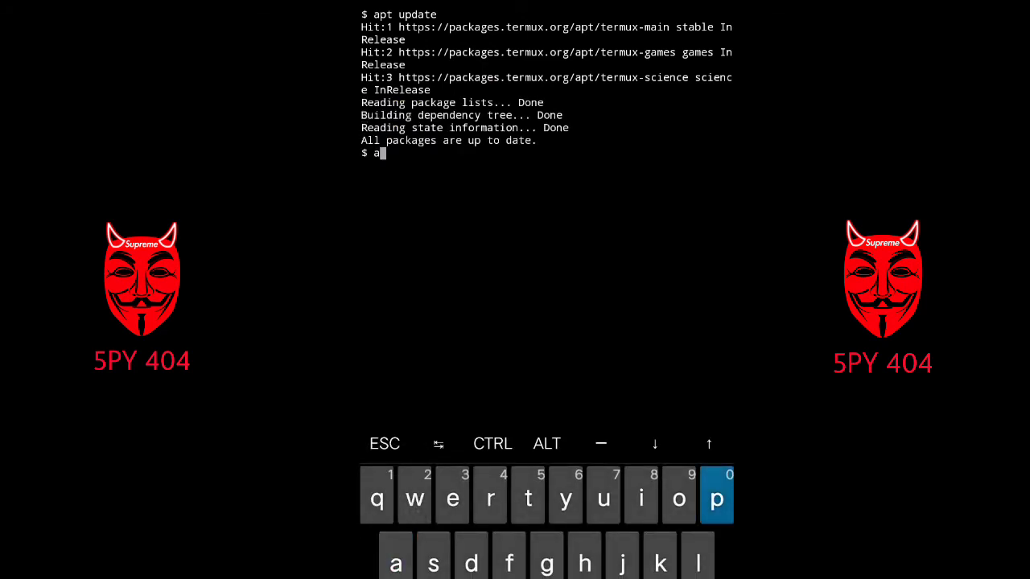
type("pt up")
type("grade ")
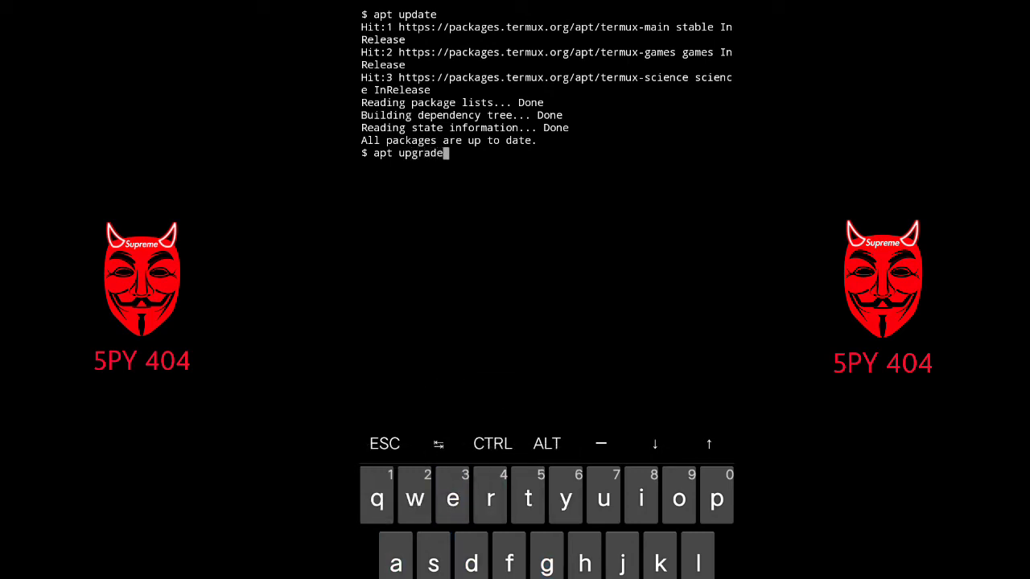
type("-y")
key("BackSpace")
key("BackSpace")
key("Return")
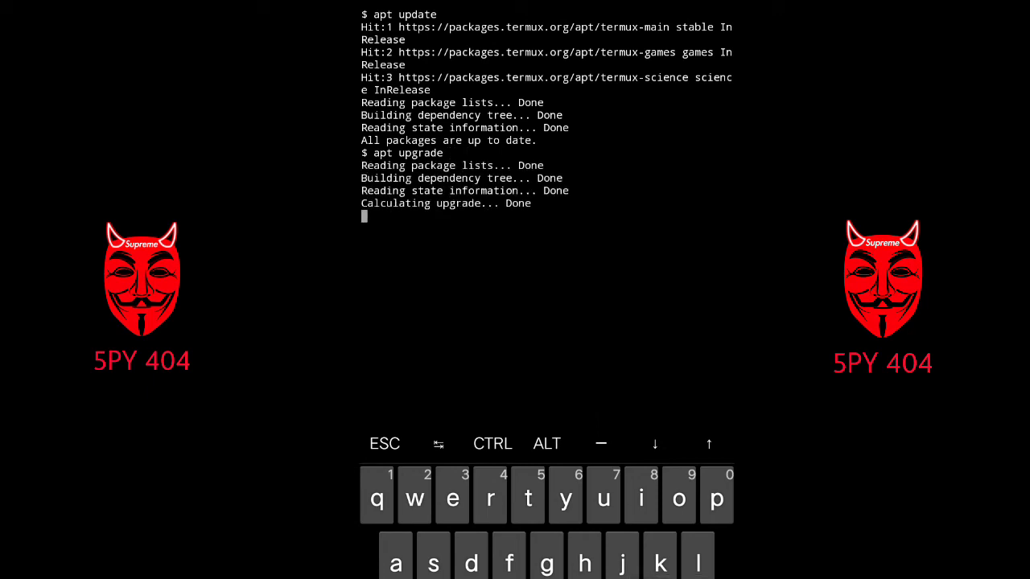
type("pkg ")
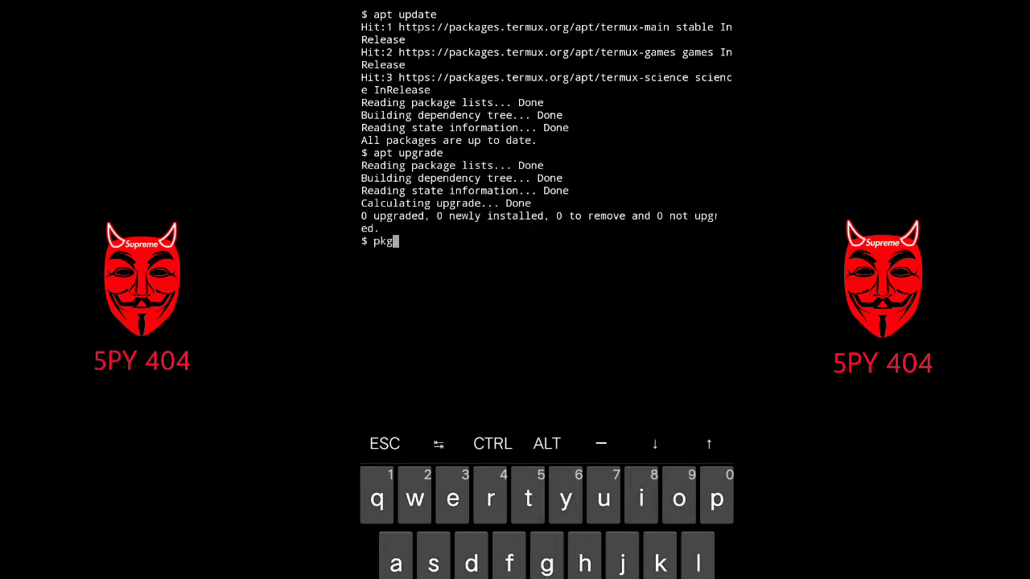
type("inst")
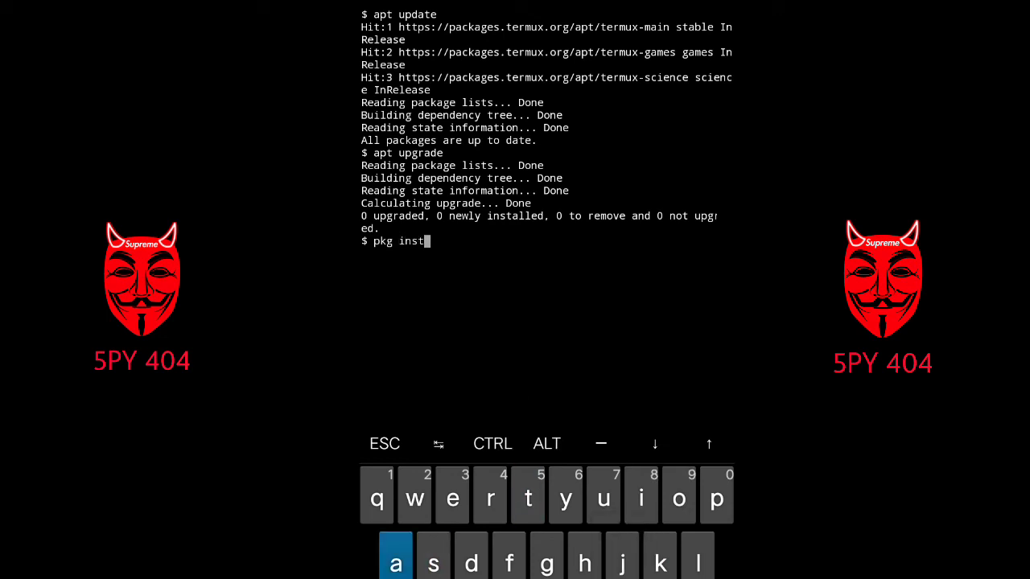
type("allvpy")
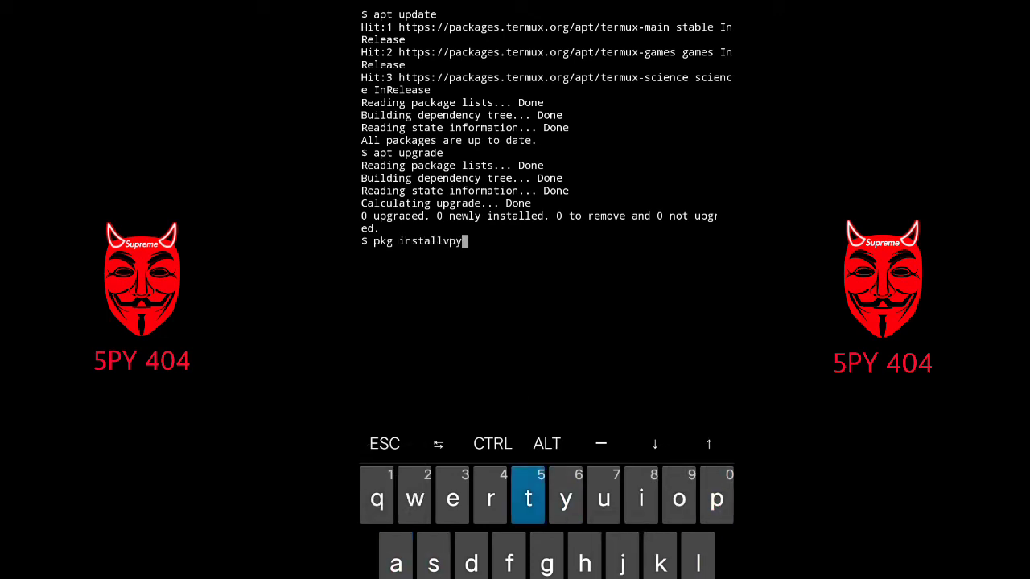
type("th")
Delete the mistyped package name from the pkg install command.
key("BackSpace")
key("BackSpace")
key("BackSpace")
key("BackSpace")
key("BackSpace")
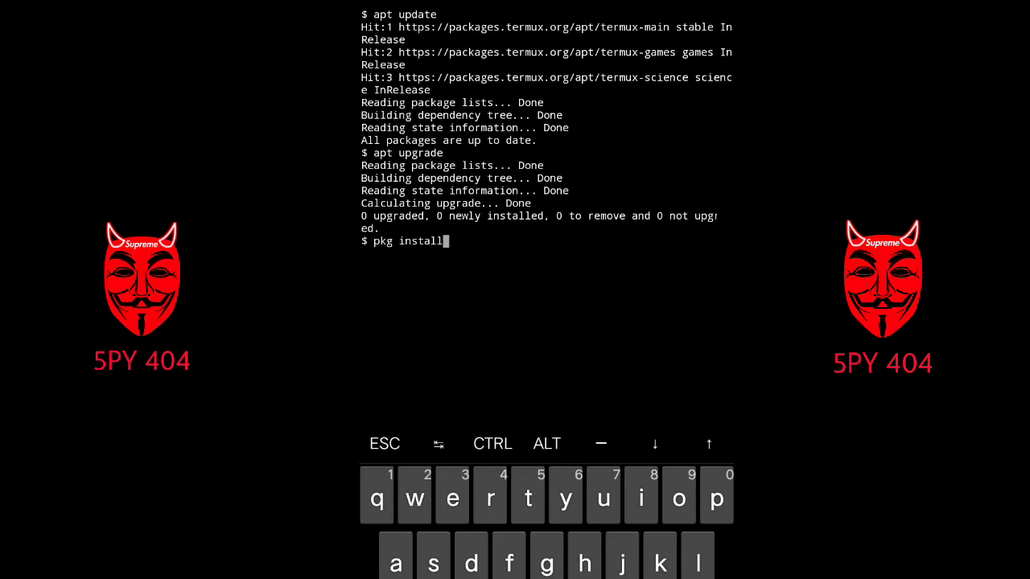